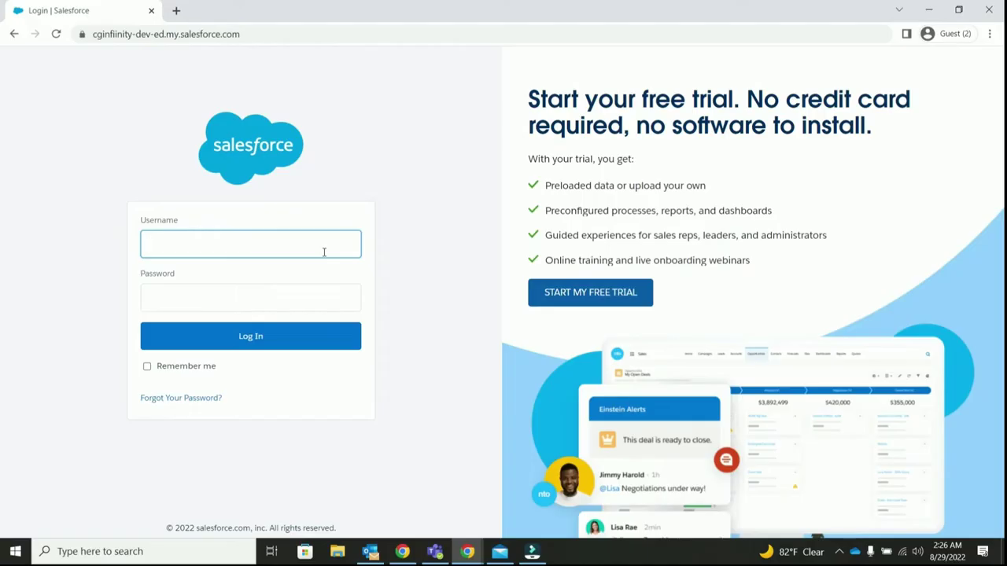
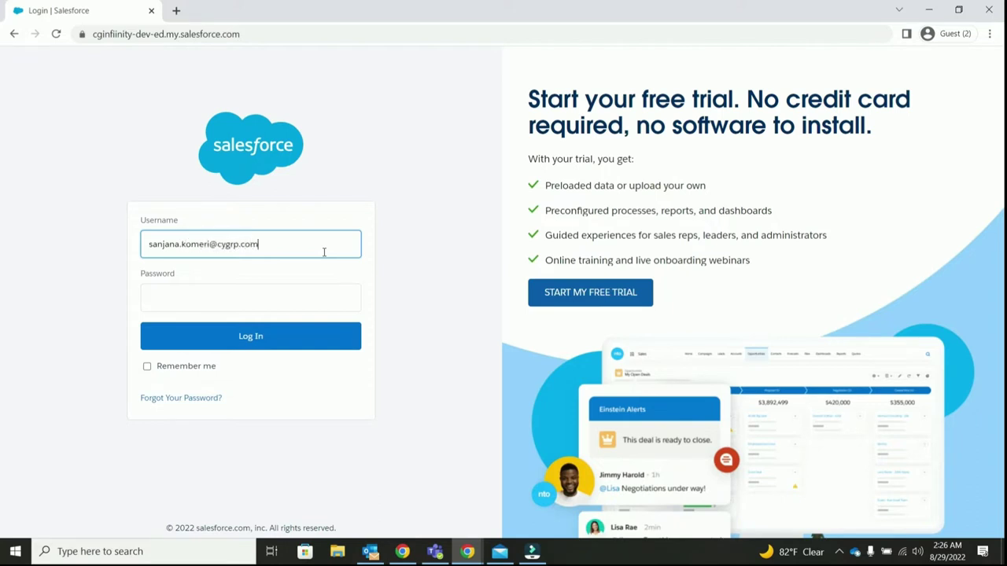
Enter the account password and log in to the developer org
key(Tab)
text(****)
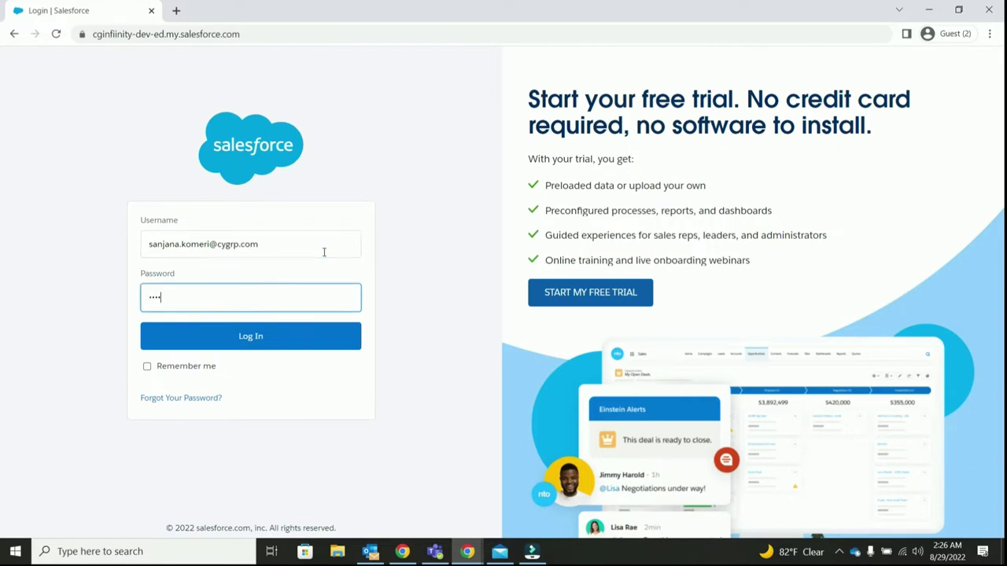
text(****)
click(239, 344)
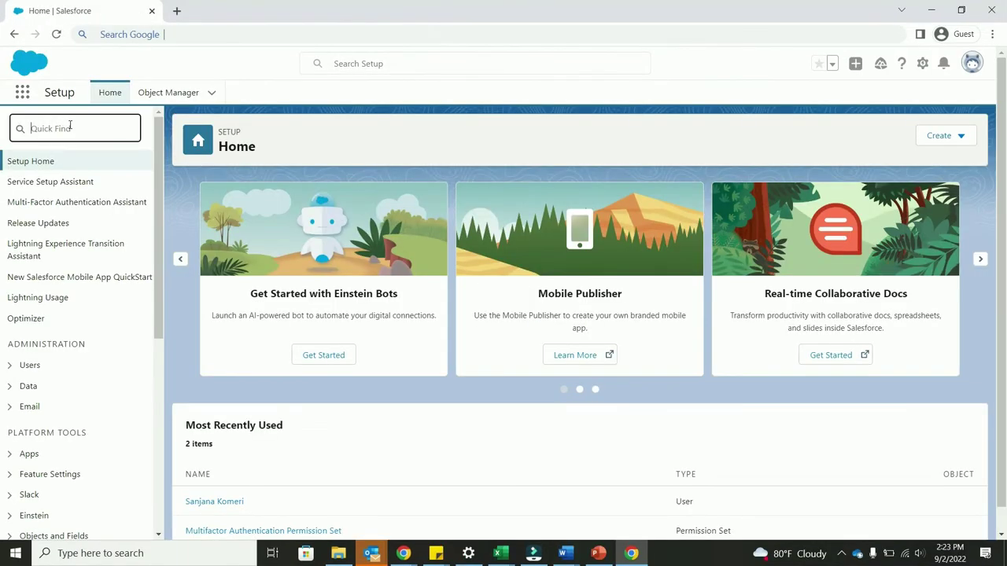
Find Session Settings through Quick Find and open it
click(70, 126)
text(session s)
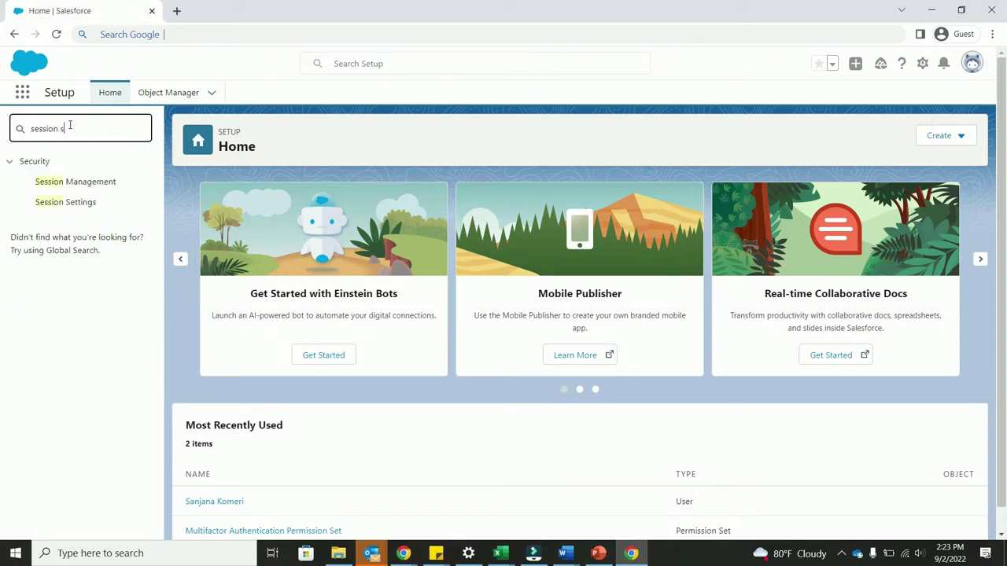
text(ett)
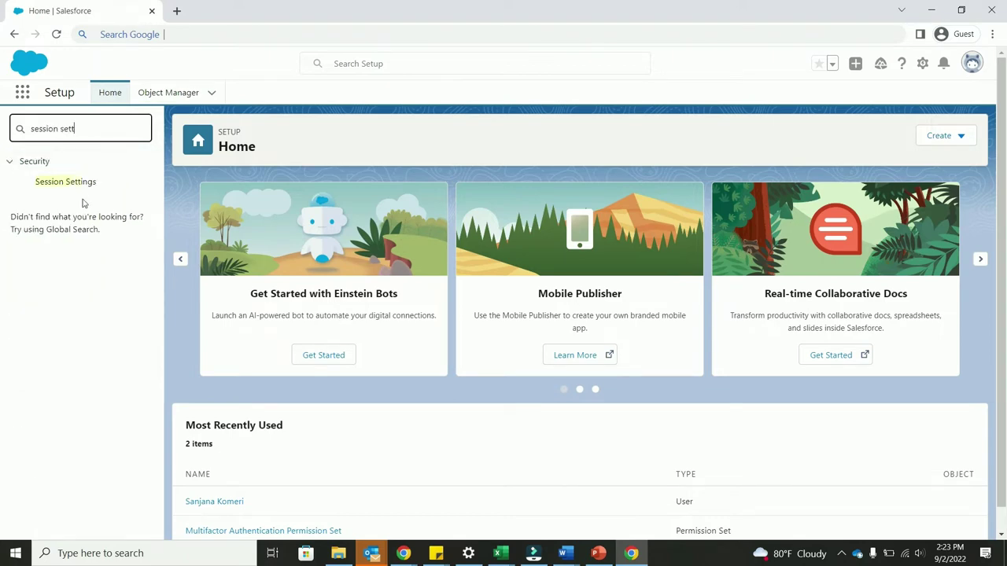
click(83, 182)
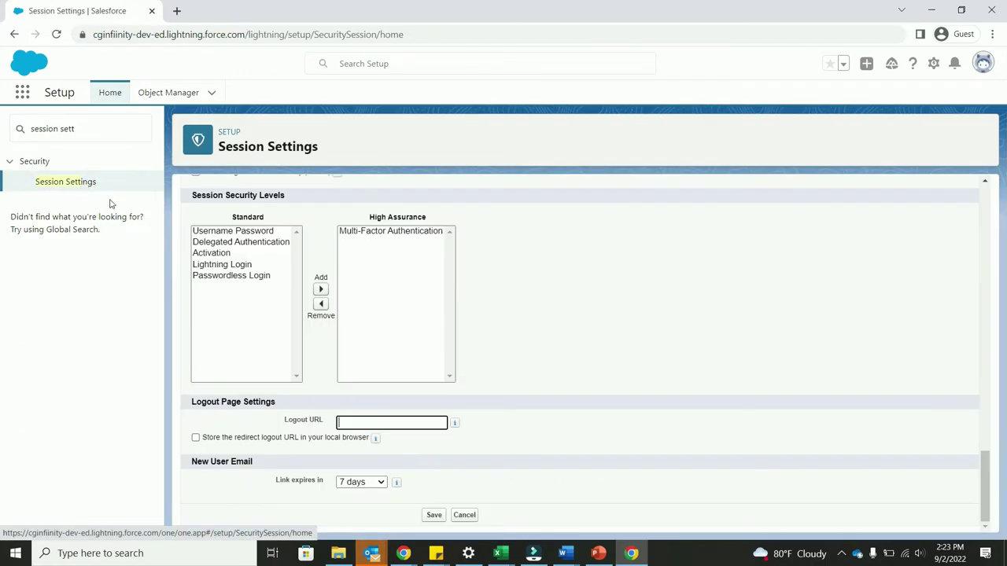
Place Multi-Factor Authentication under High Assurance session security levels and save
scroll(377, 267, up, 10)
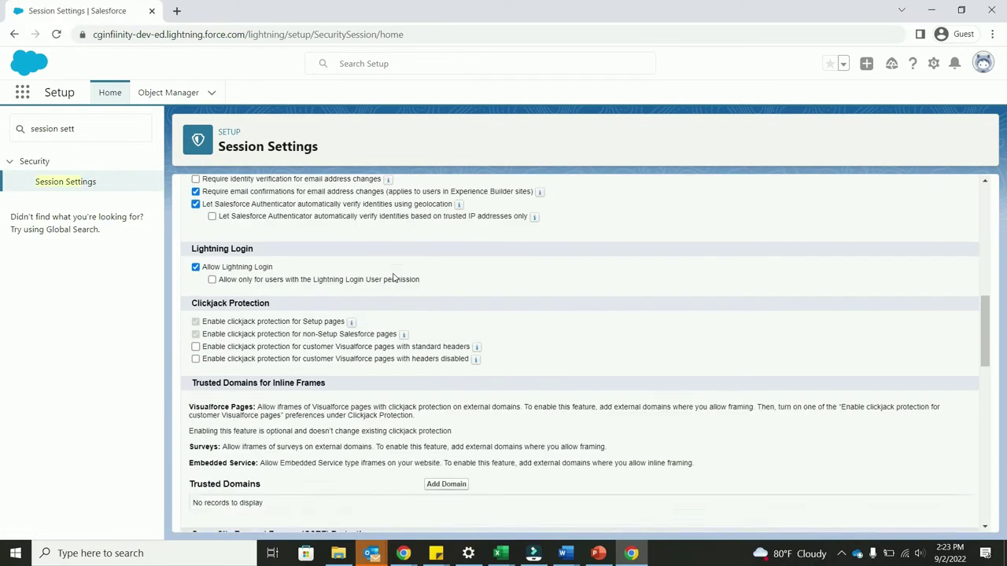
scroll(394, 278, up, 5)
drag(309, 197, 173, 197)
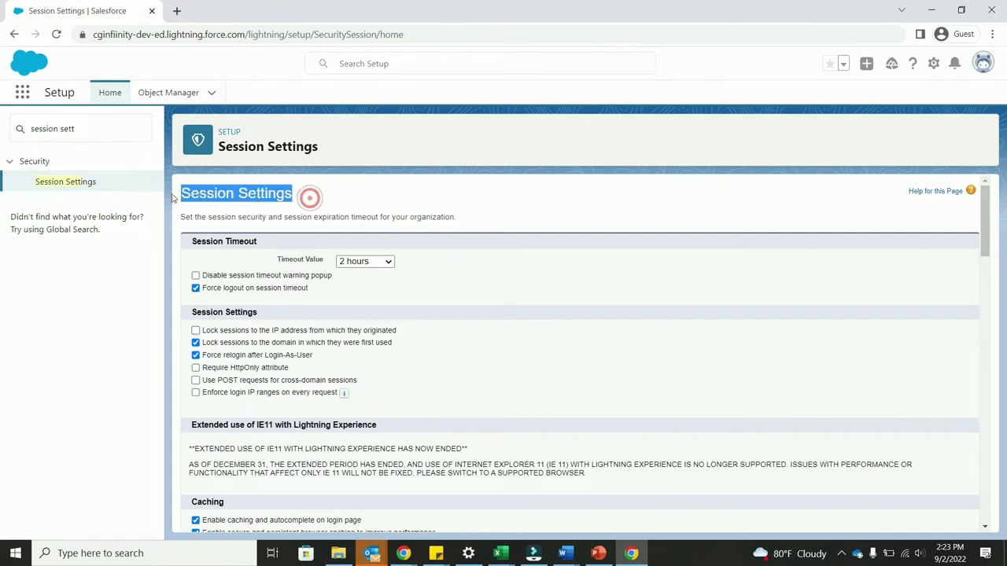
scroll(389, 283, down, 12)
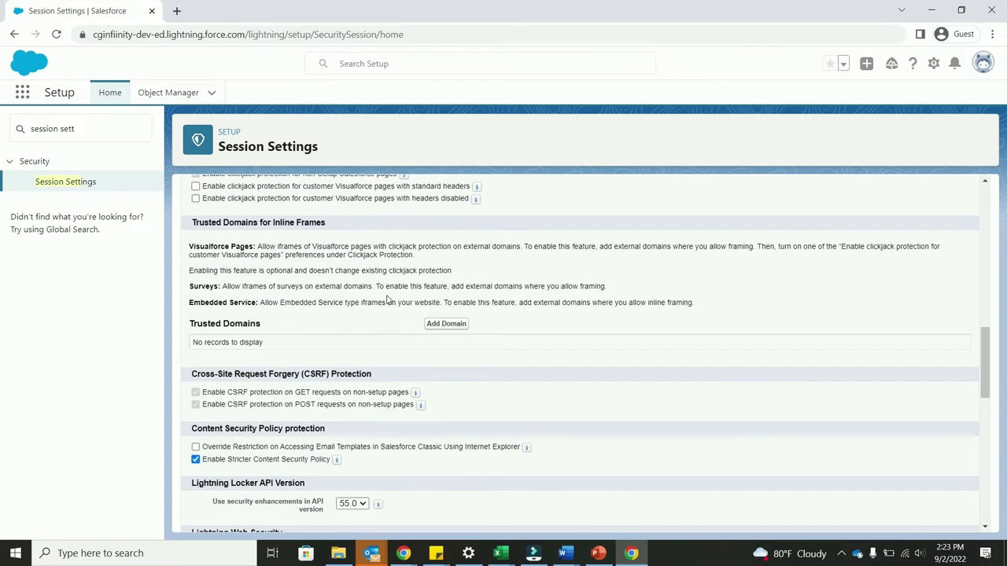
scroll(387, 300, down, 10)
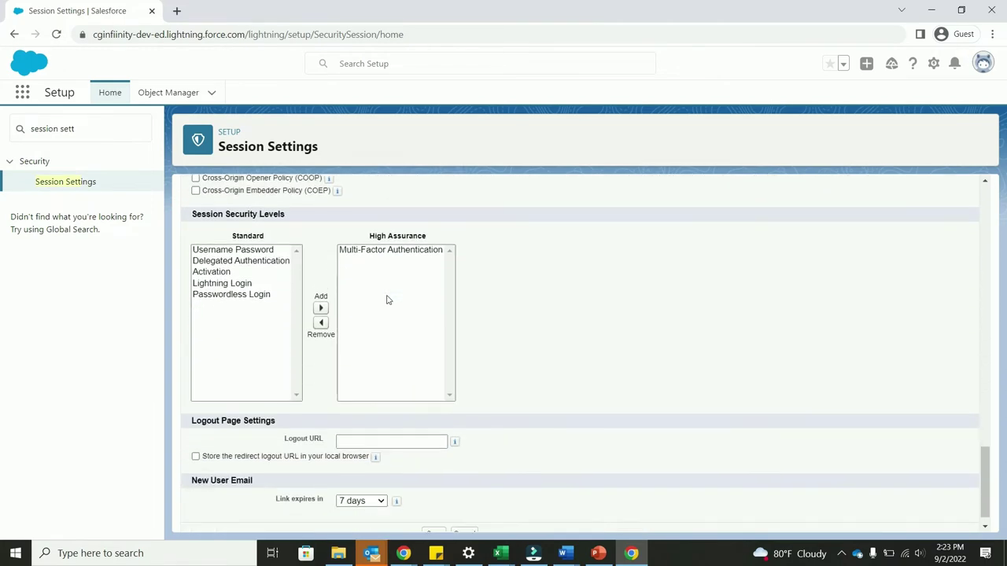
scroll(387, 300, down, 1)
click(390, 234)
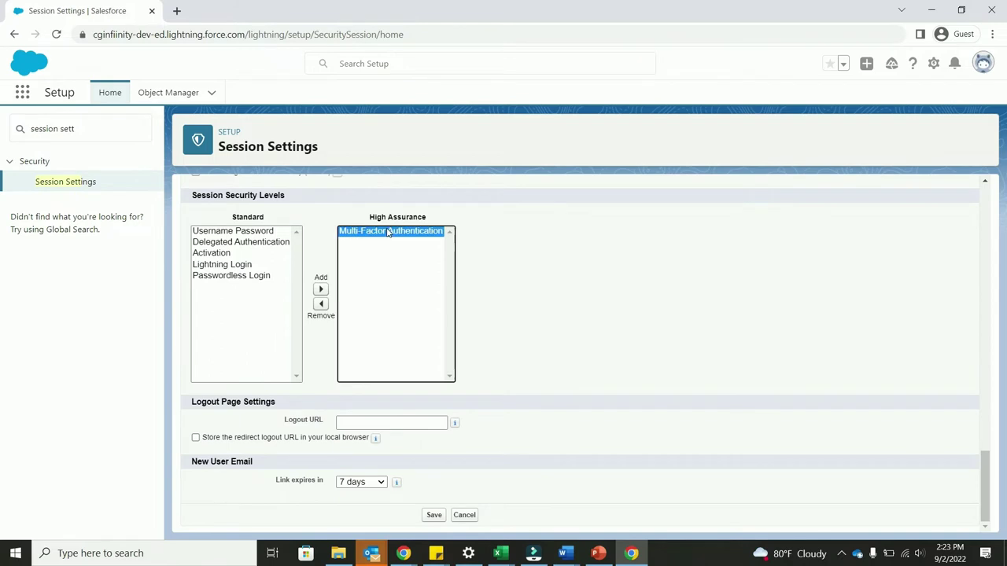
click(432, 516)
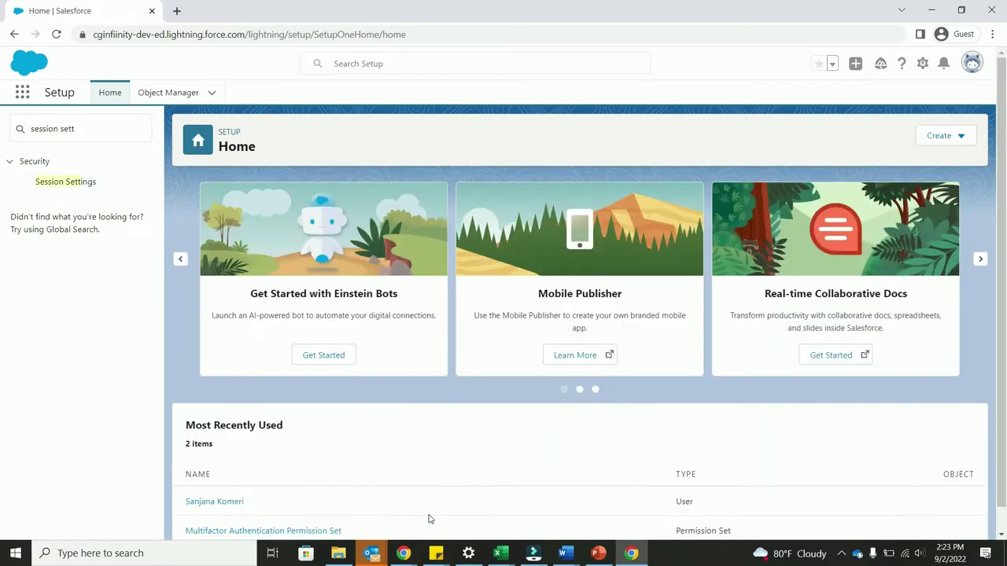
Find Permission Sets through Quick Find and start a new permission set
click(90, 128)
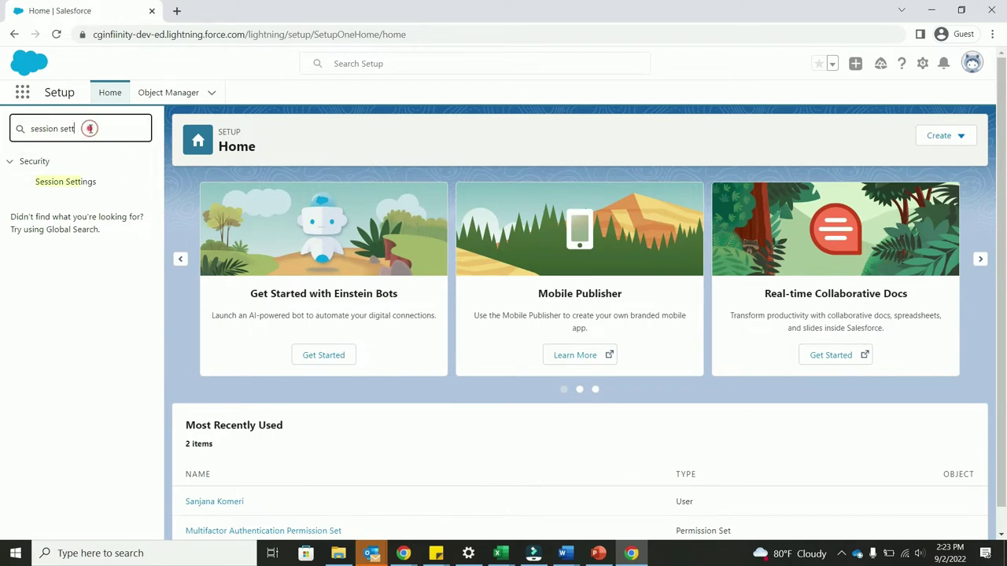
key(BackSpace)
key(BackSpace)
key(BackSpace)
key(BackSpace)
key(BackSpace)
key(BackSpace)
key(BackSpace)
key(BackSpace)
key(BackSpace)
key(BackSpace)
key(BackSpace)
key(BackSpace)
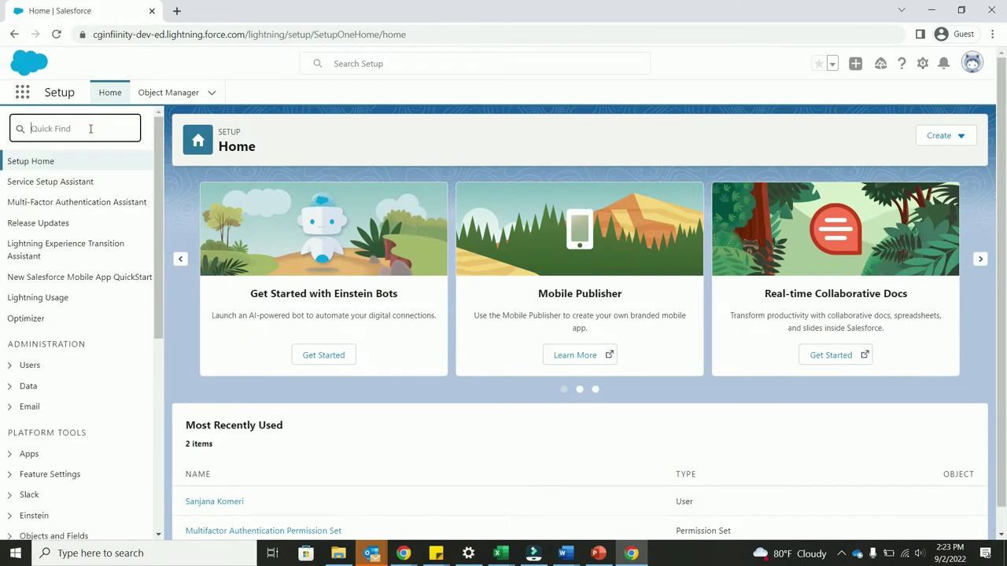
text(permission)
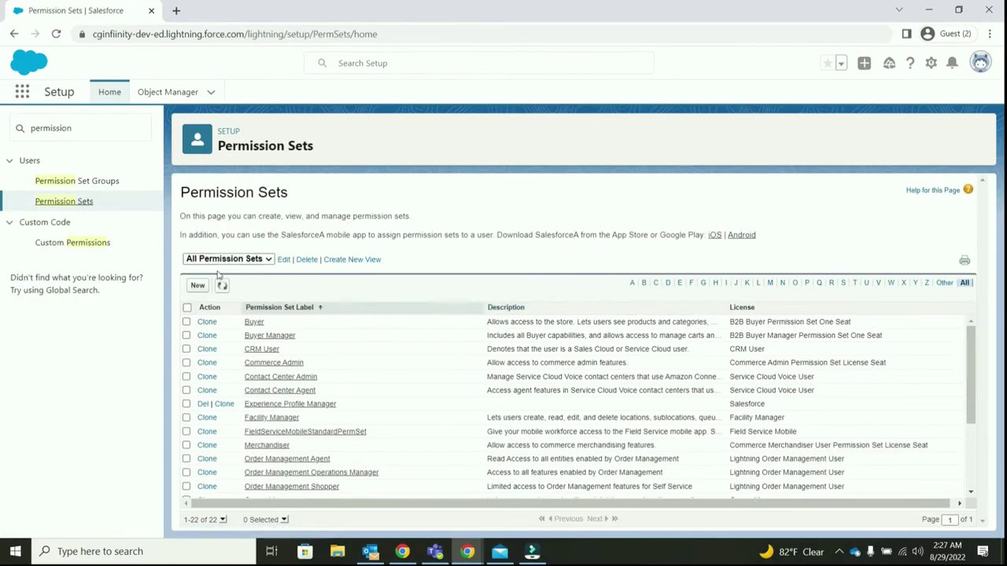
click(196, 286)
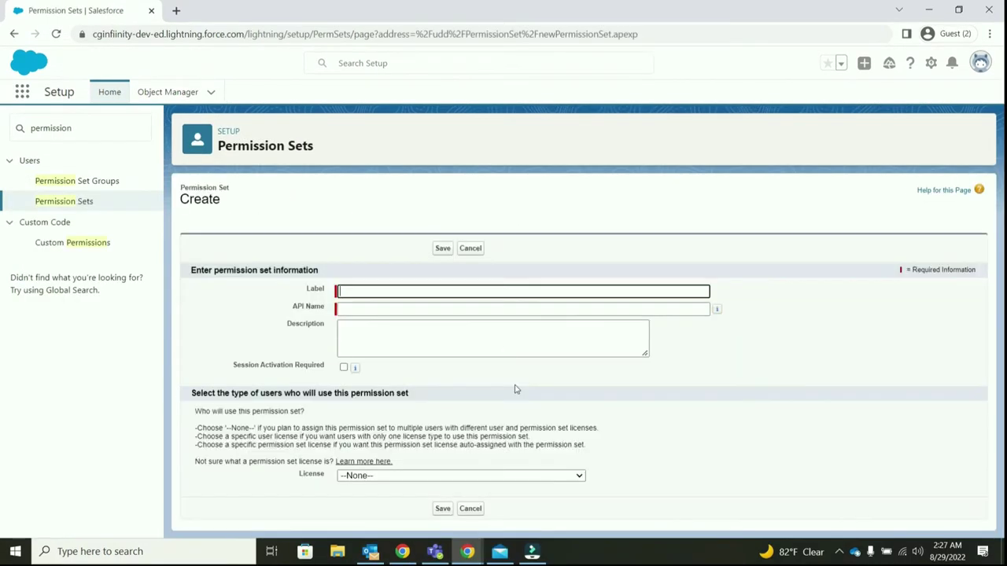
Label it 'Multifactor Authentication Permission Set', paste in a description, and save
text(Multifactor Authenticatio)
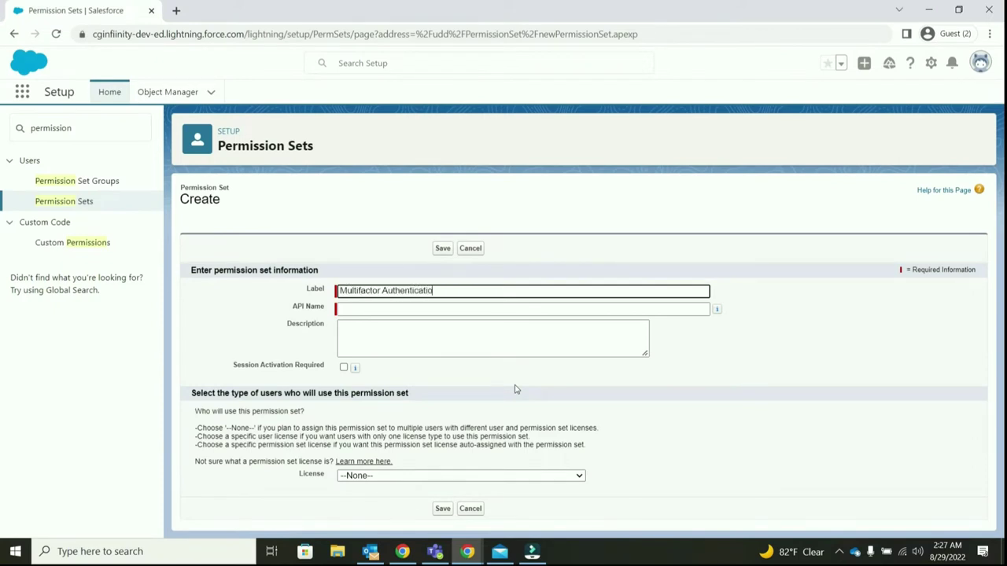
text(n Permission Set)
click(472, 352)
key(ctrl+v)
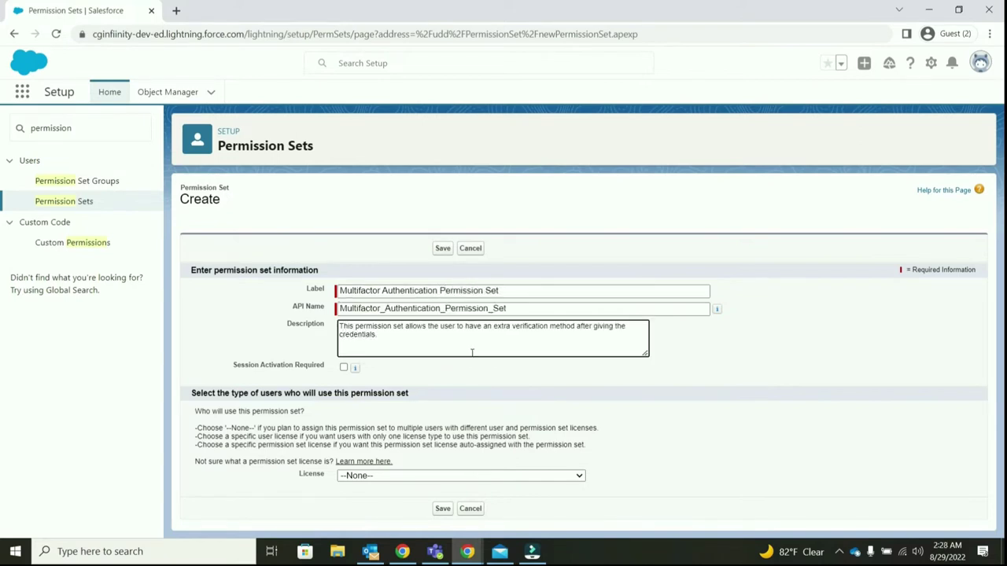
key(Home)
text(user)
click(443, 509)
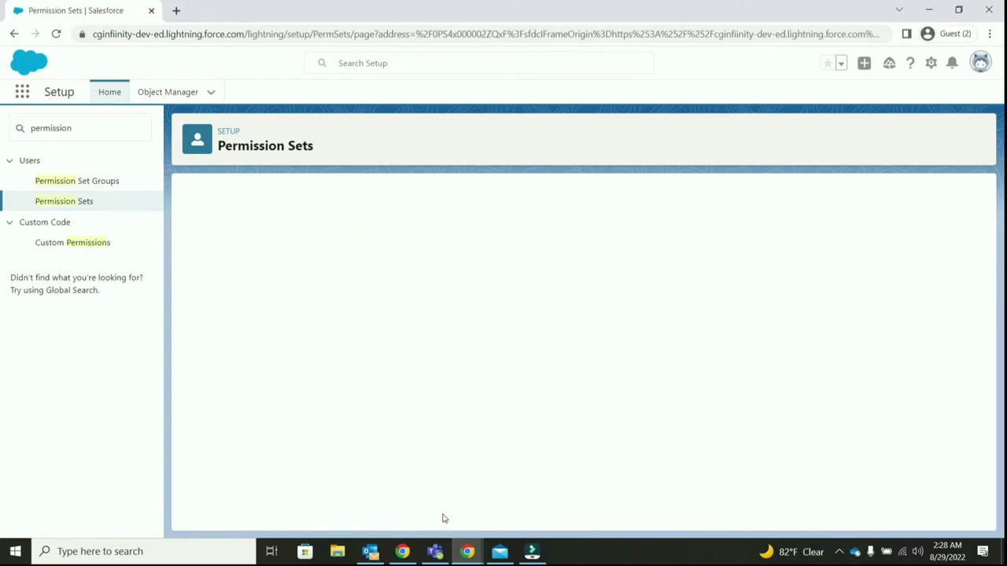
Enable the Multi-Factor Authentication for User Interface Logins system permission and confirm the save
scroll(349, 402, down, 3)
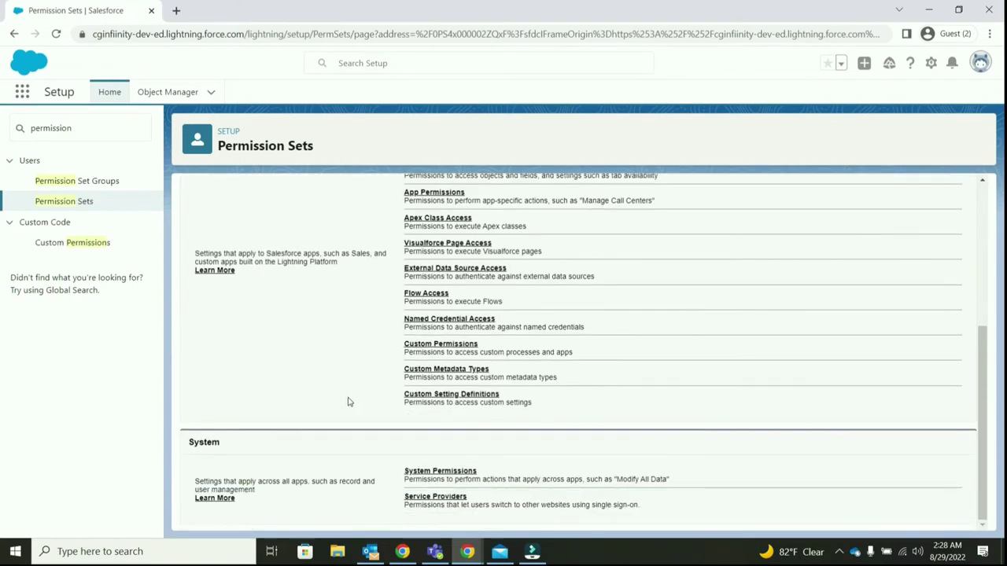
click(428, 474)
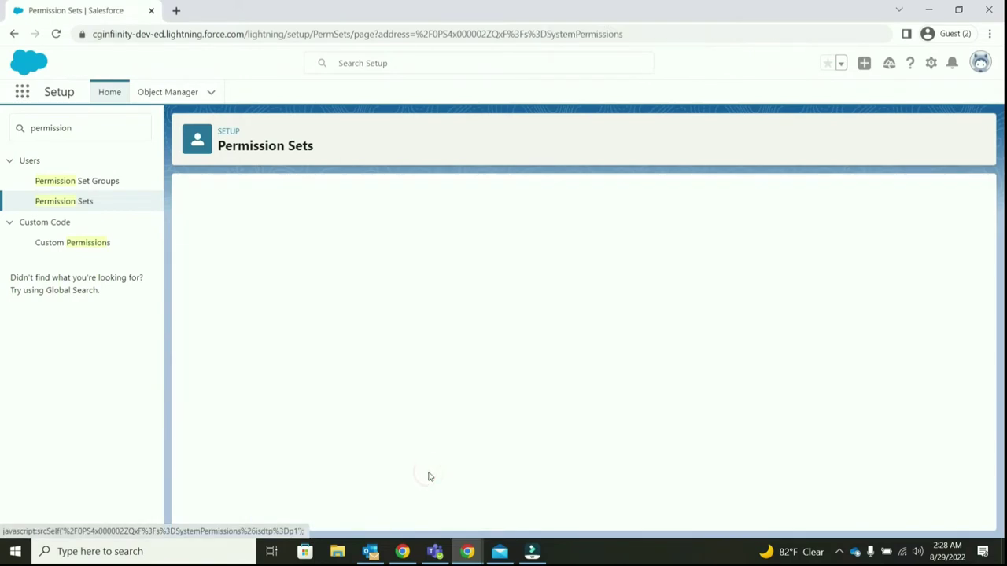
scroll(303, 363, down, 10)
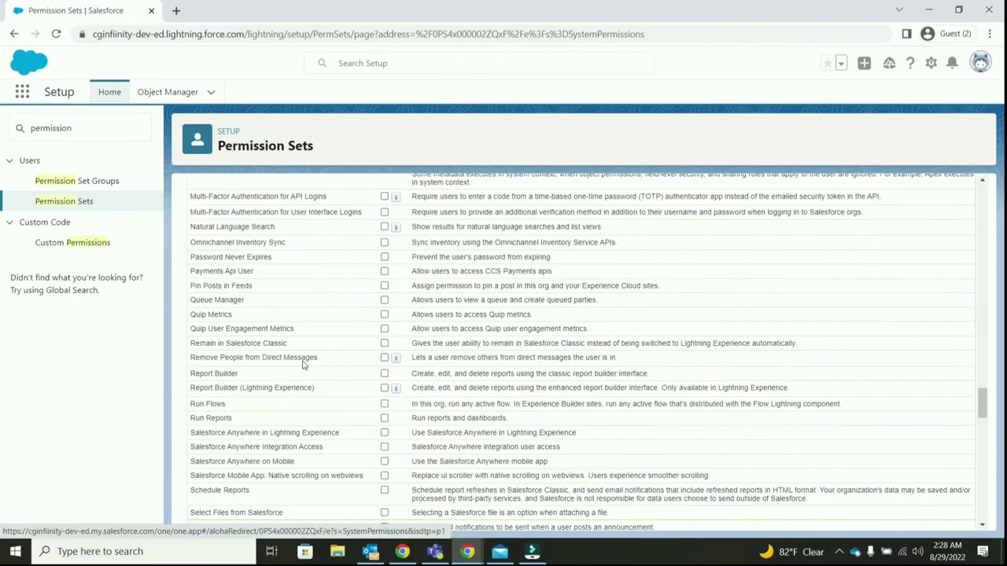
click(350, 217)
click(384, 212)
scroll(306, 378, up, 8)
scroll(309, 397, up, 15)
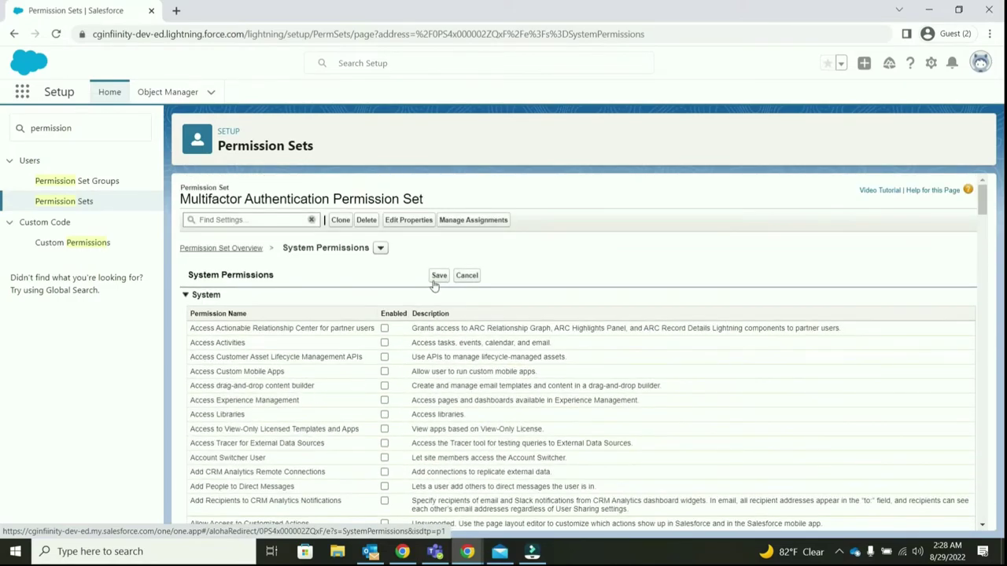
click(434, 279)
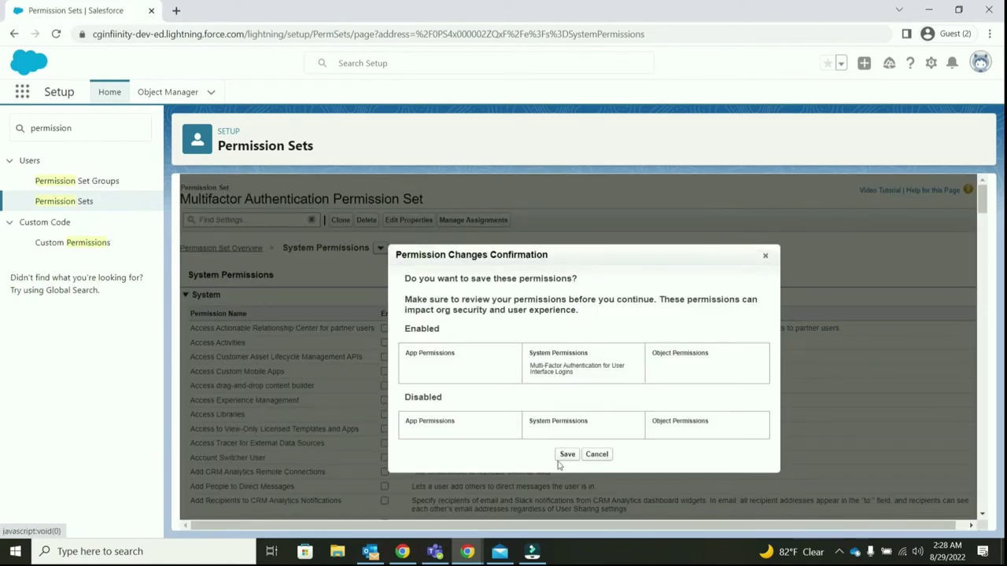
click(567, 455)
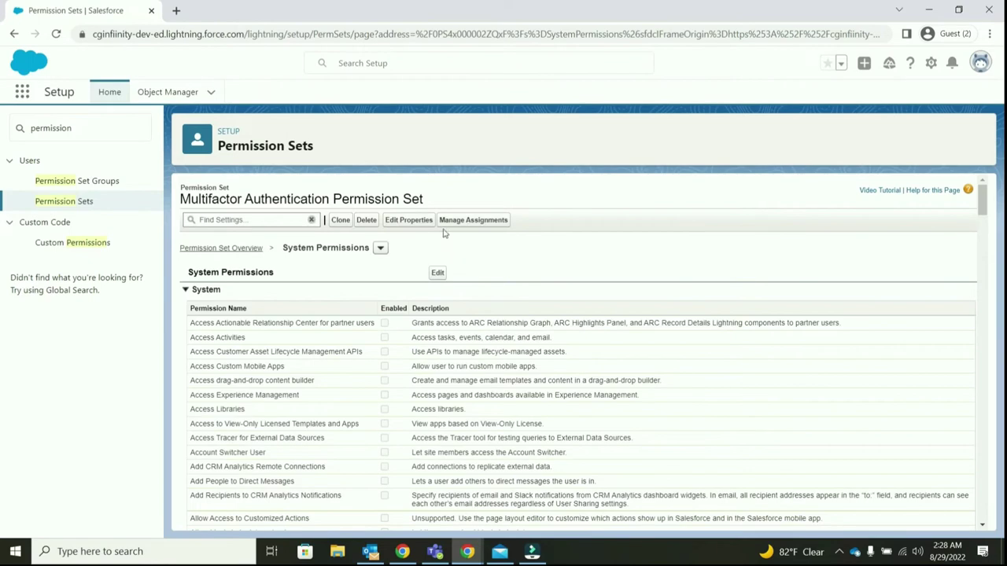
Assign the permission set to your own System Administrator user and return to its assignments
click(454, 221)
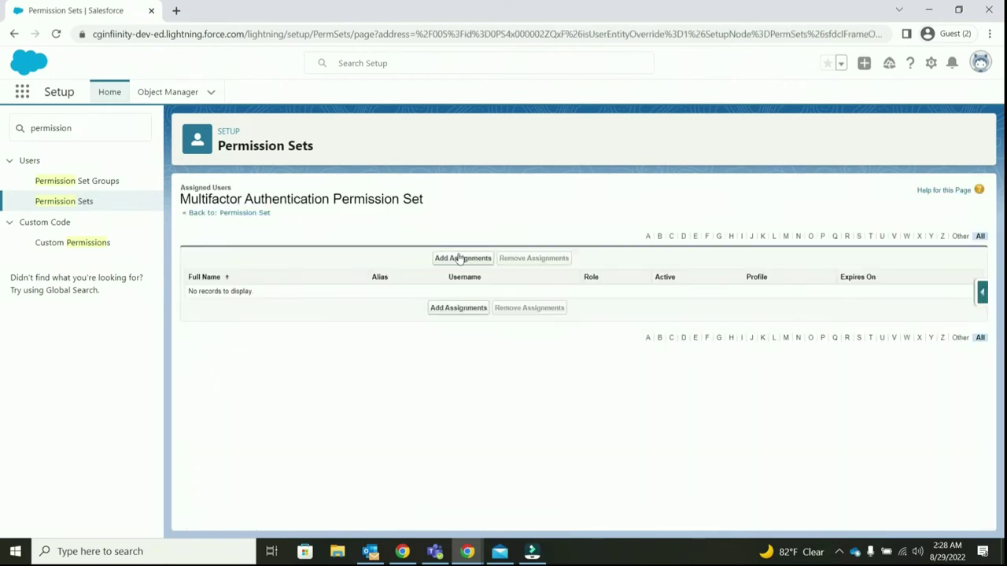
click(459, 259)
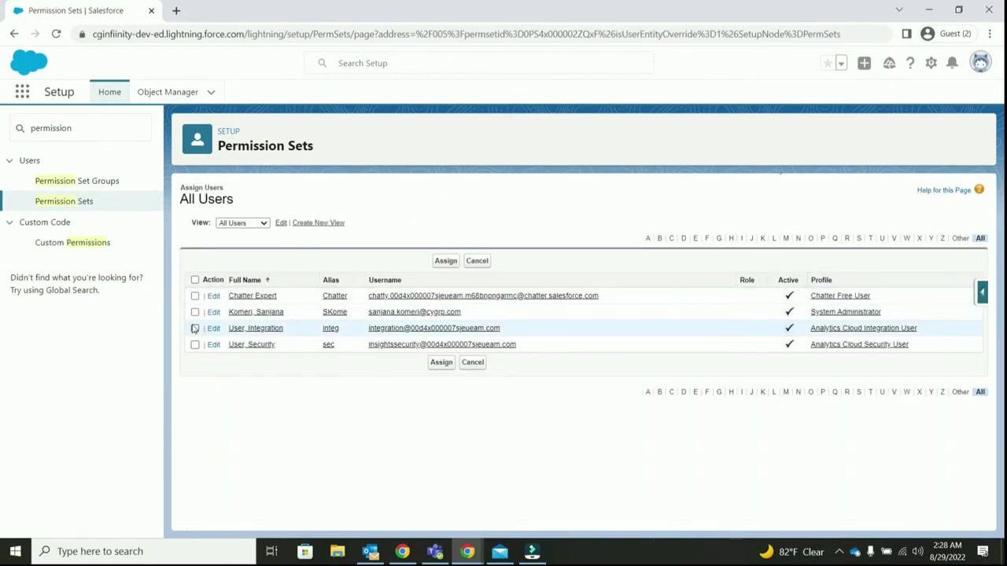
click(194, 312)
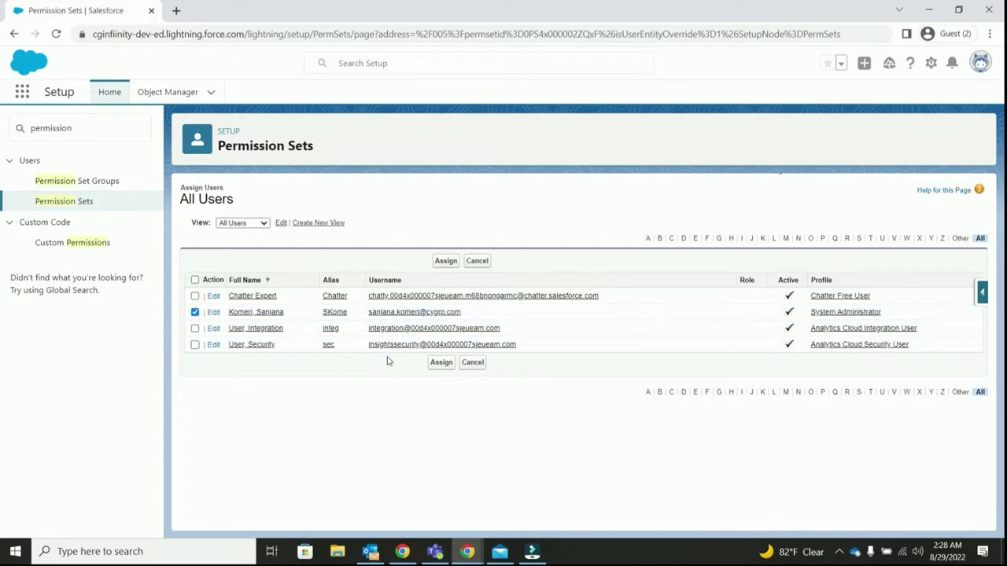
click(439, 362)
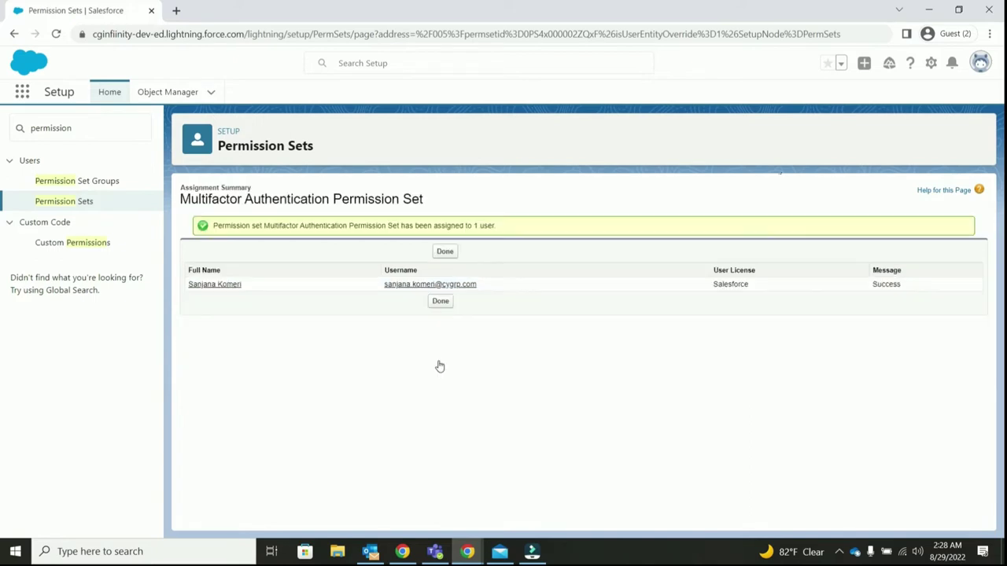
click(438, 304)
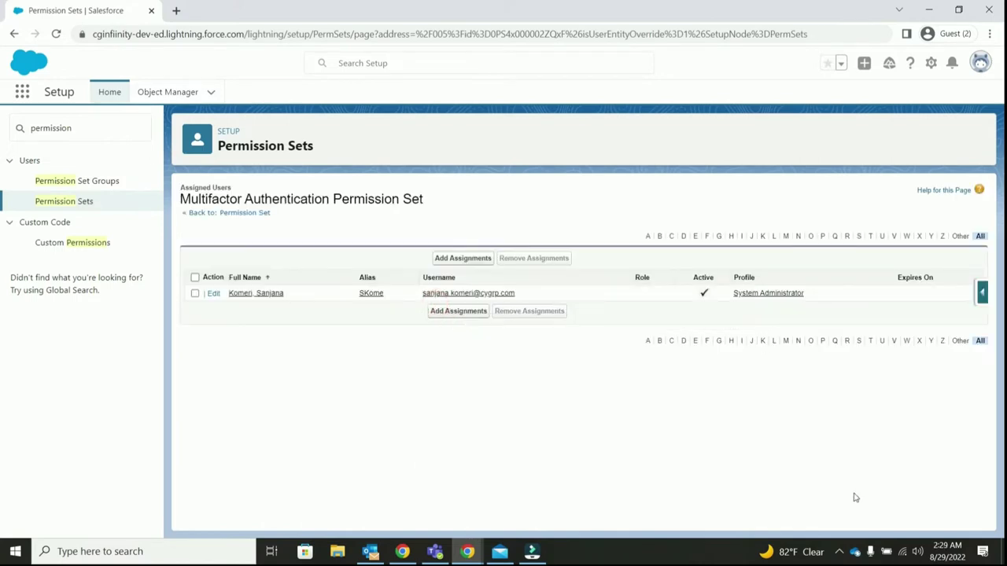
Log out, then sign back in with your username and password
click(979, 62)
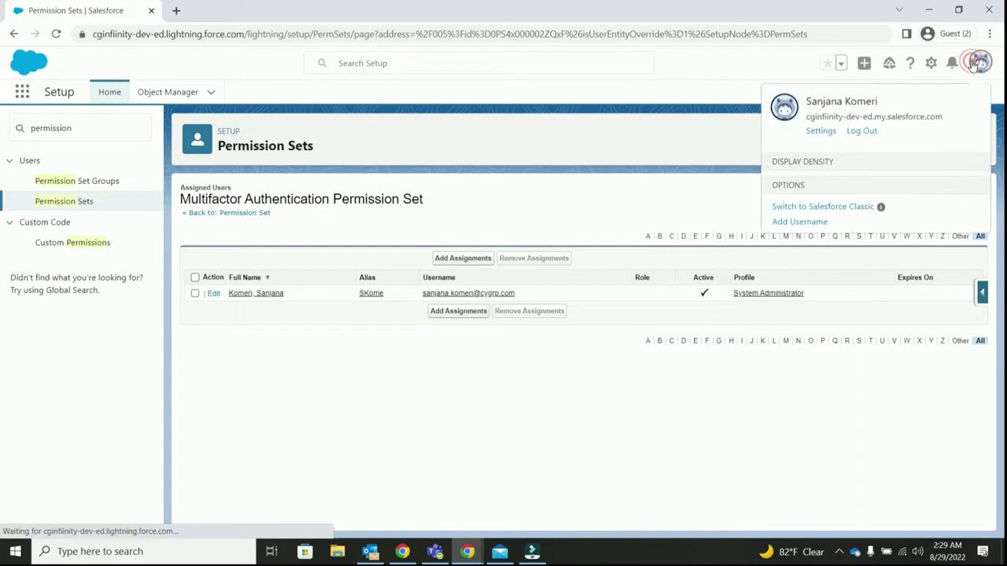
click(856, 133)
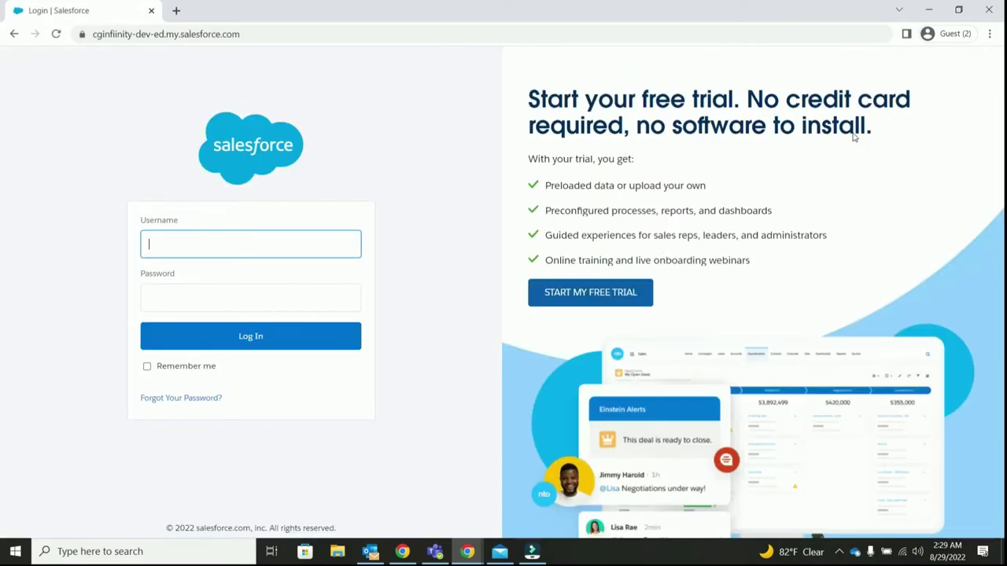
click(260, 245)
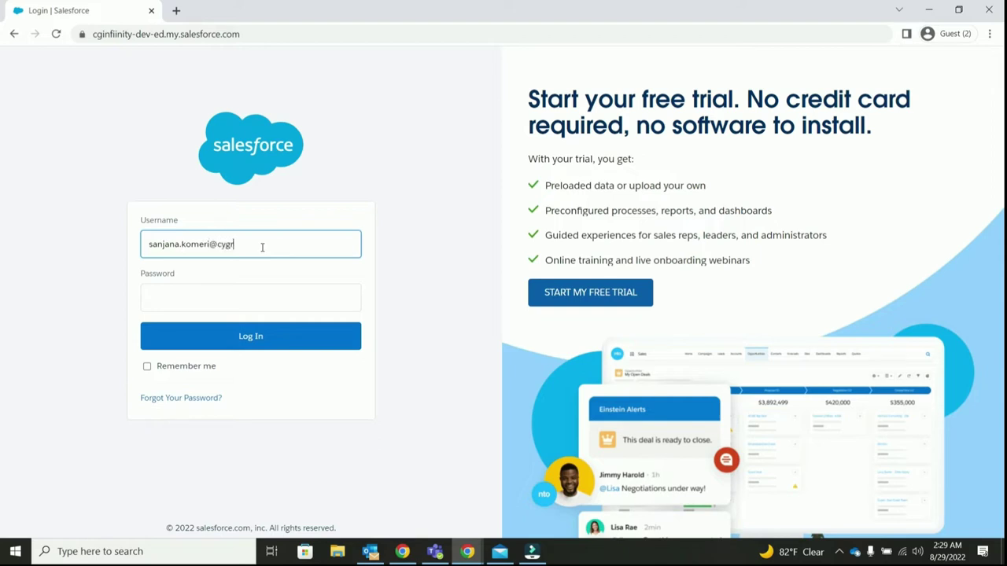
key(Tab)
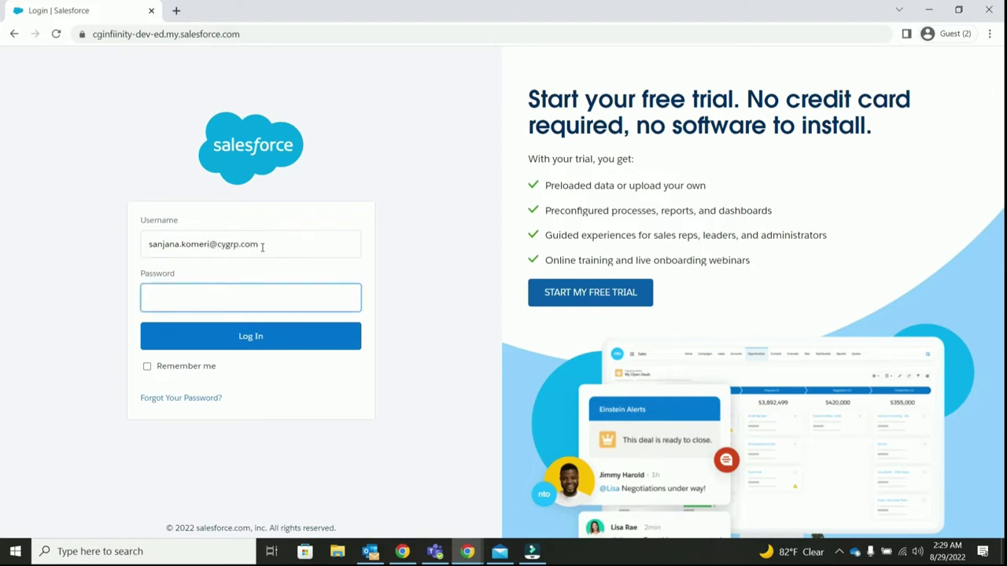
text(•••••••••)
key(Return)
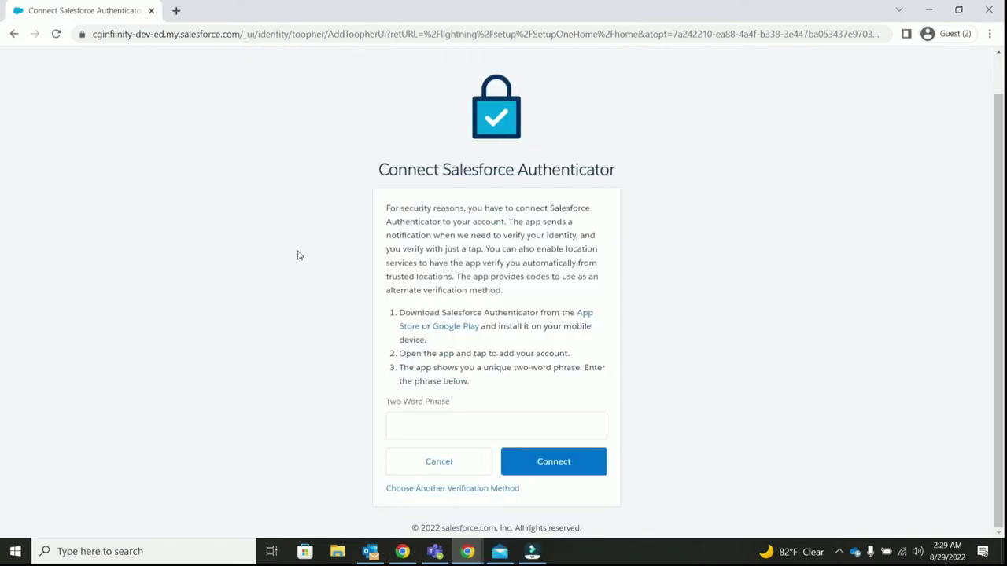
Enter the two-word phrase shown in the Authenticator app and connect it to the account
click(488, 424)
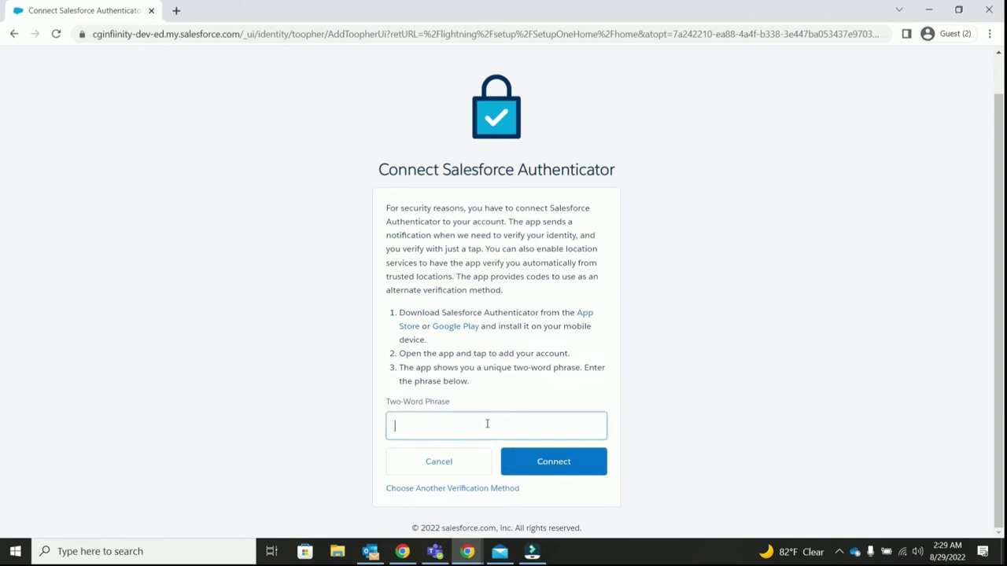
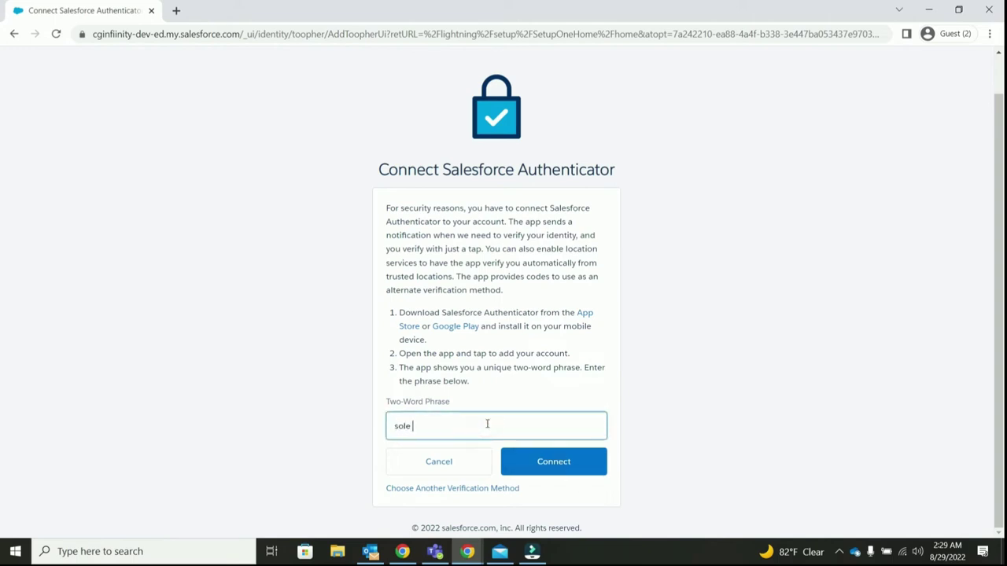
click(519, 459)
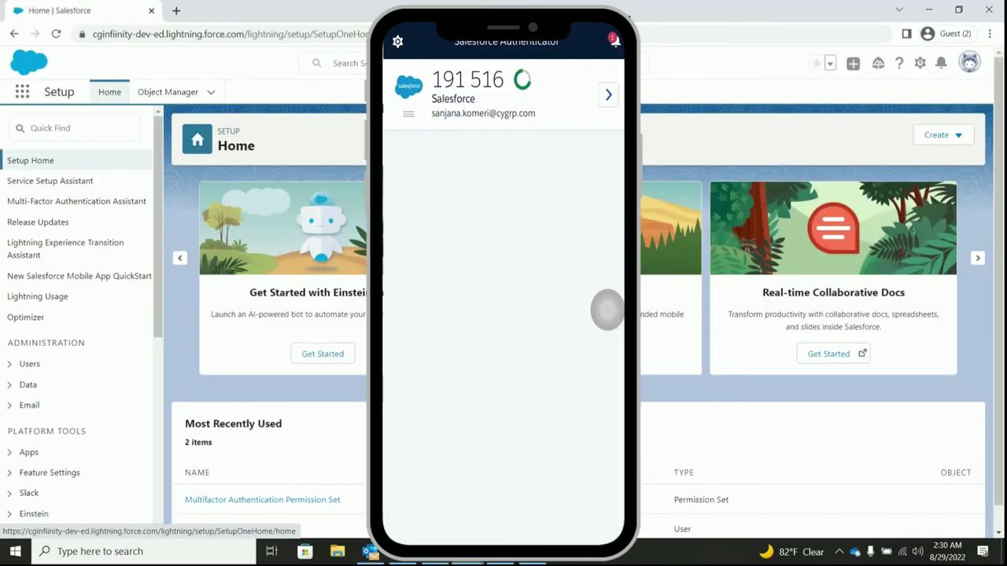
Log out and enter the user's e-mail address in the username field
click(967, 63)
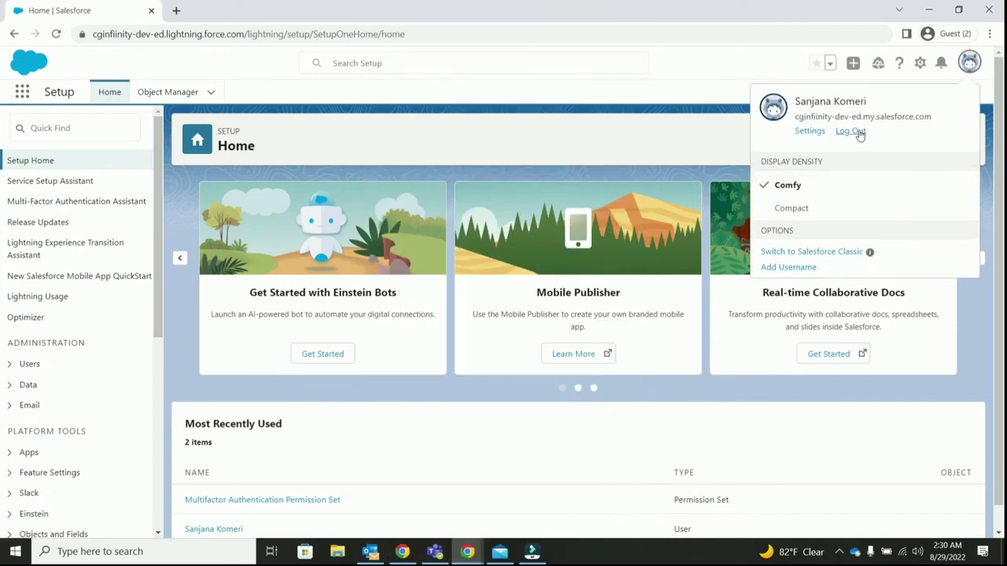
click(856, 132)
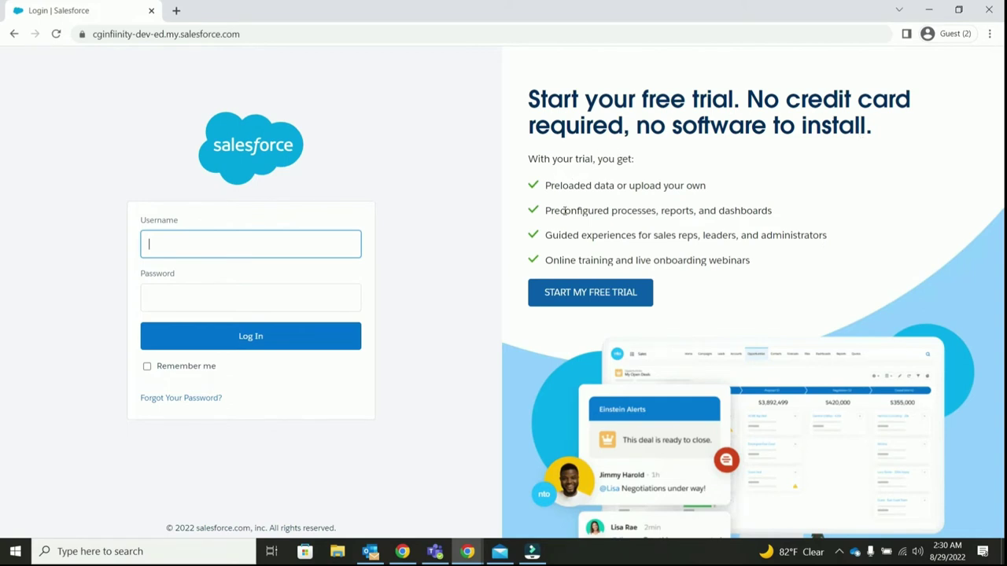
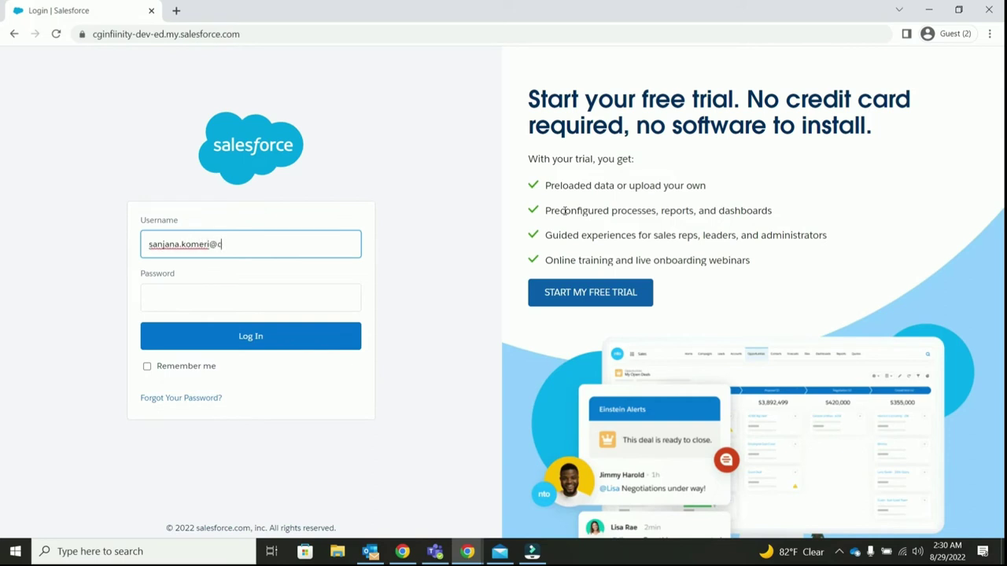
Enter the password and log in, triggering an approval request in the Authenticator app
key(Tab)
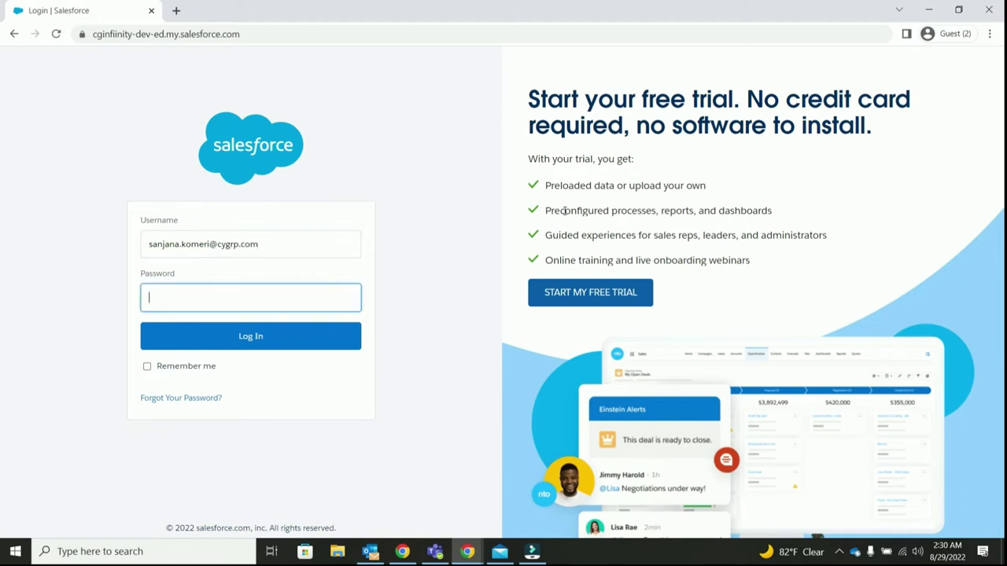
text(••••••••••)
key(Return)
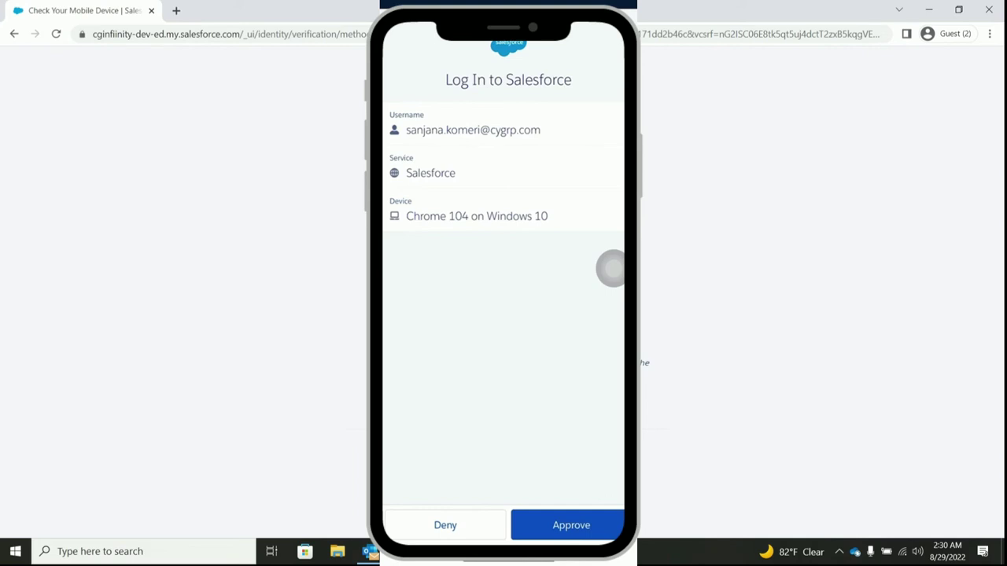
Approve the pending login request in the Salesforce Authenticator app on the phone
click(571, 525)
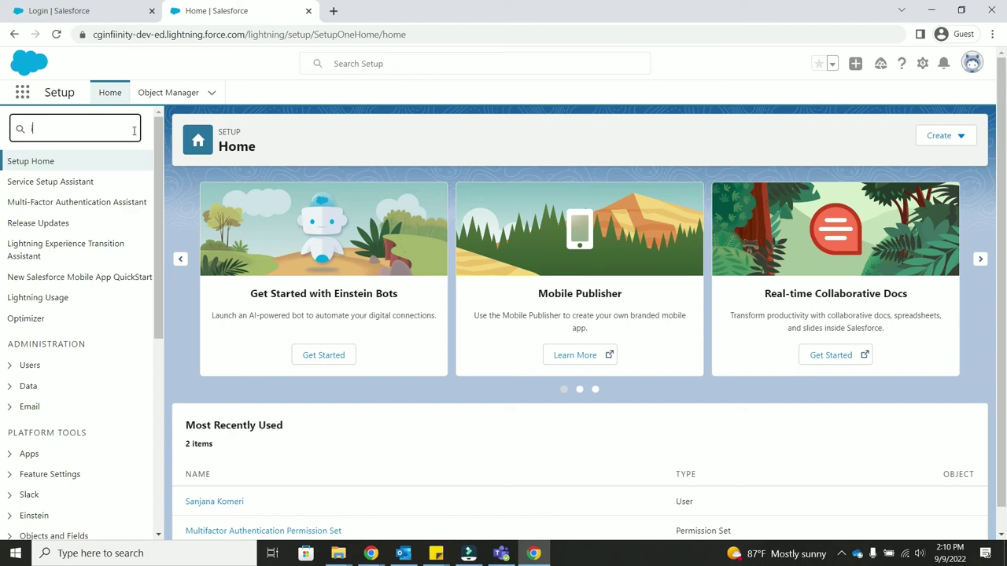
Search 'ident' in Setup Quick Find and open the Identity Verification page
text(ident)
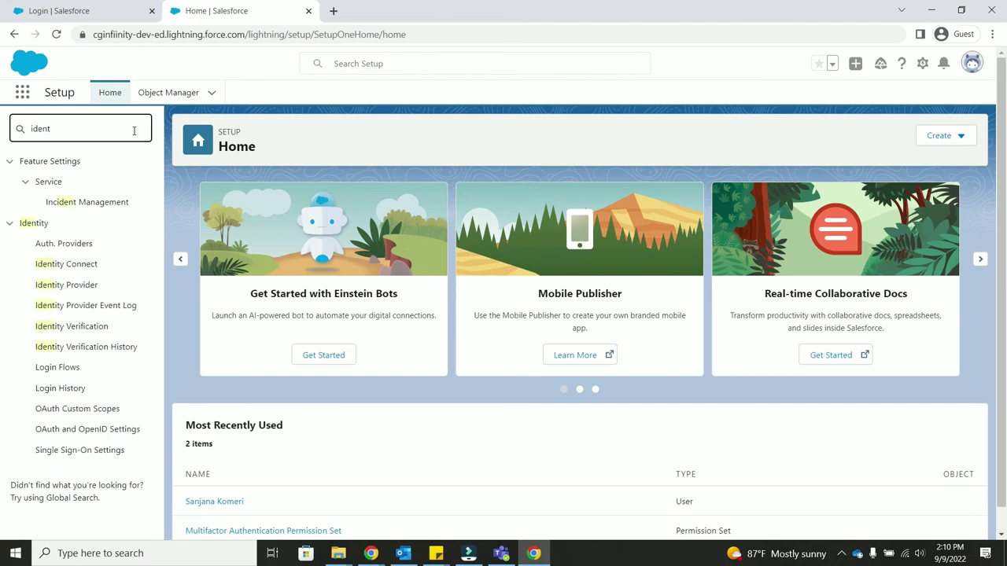
click(83, 328)
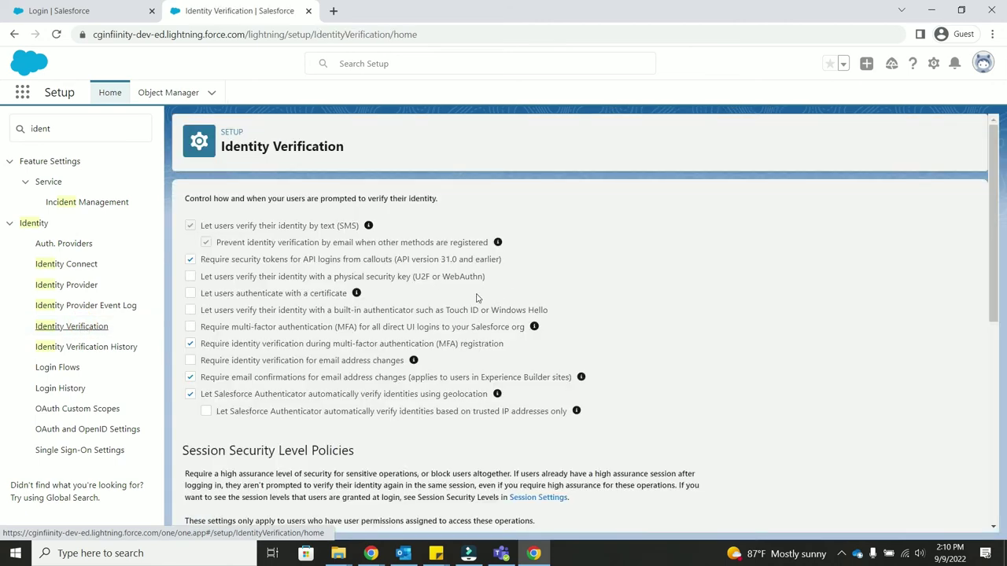
click(202, 332)
Check 'Require multi-factor authentication (MFA) for all direct UI logins' and save the Identity Verification settings
drag(201, 332, 530, 331)
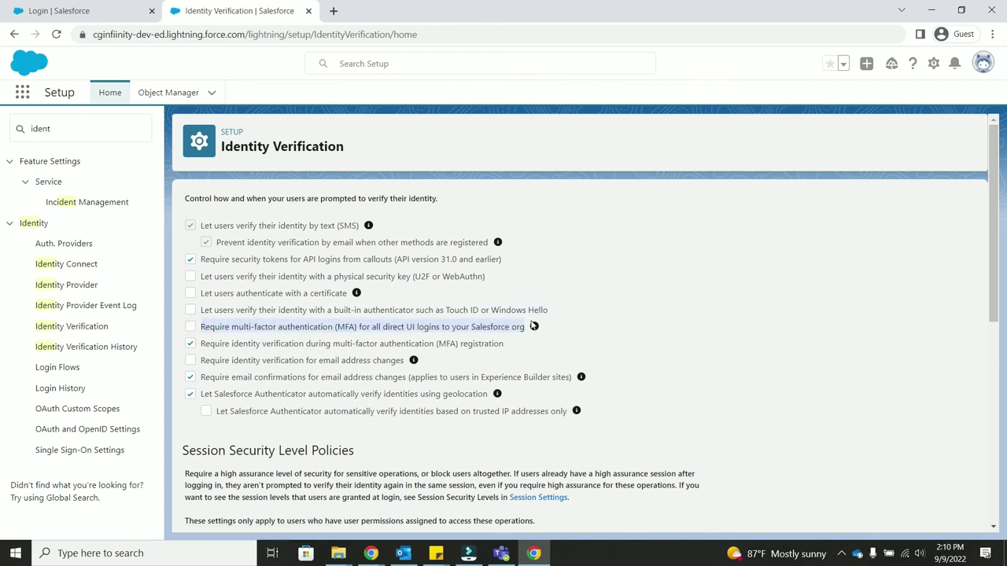
mouse_move(531, 331)
click(192, 330)
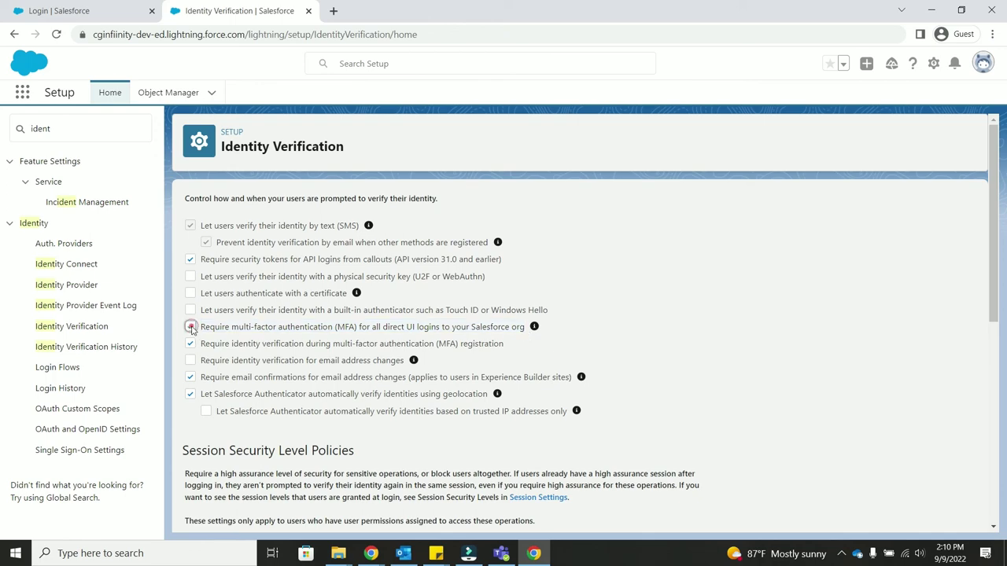
scroll(572, 370, down, 3)
scroll(573, 370, down, 3)
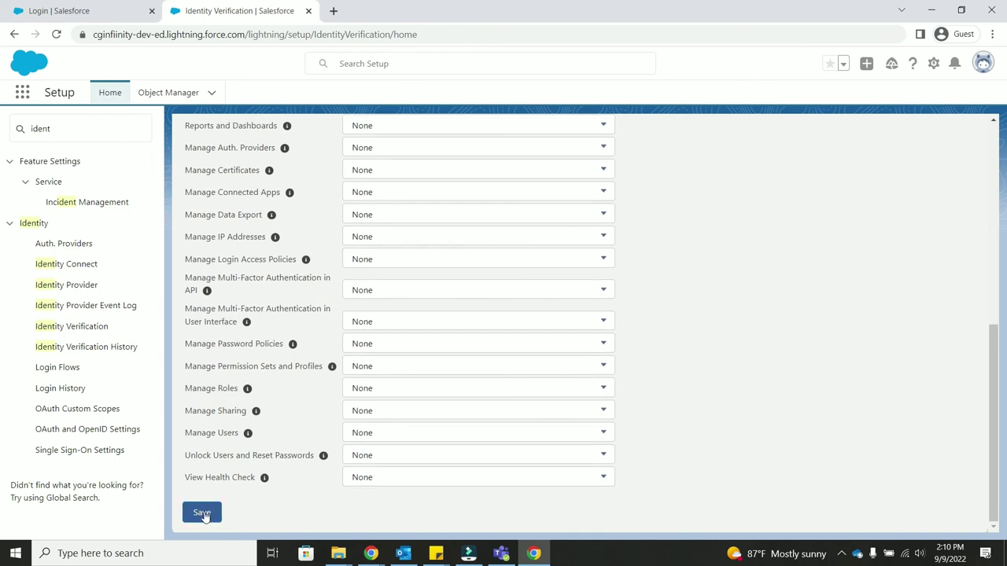
click(202, 513)
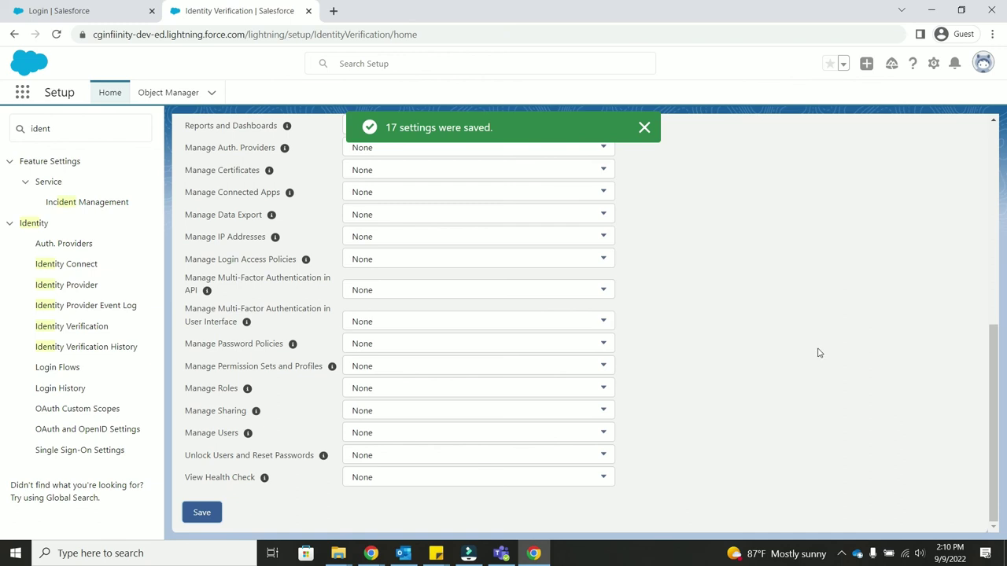
Open the profile avatar menu to reach the Log Out option
click(984, 64)
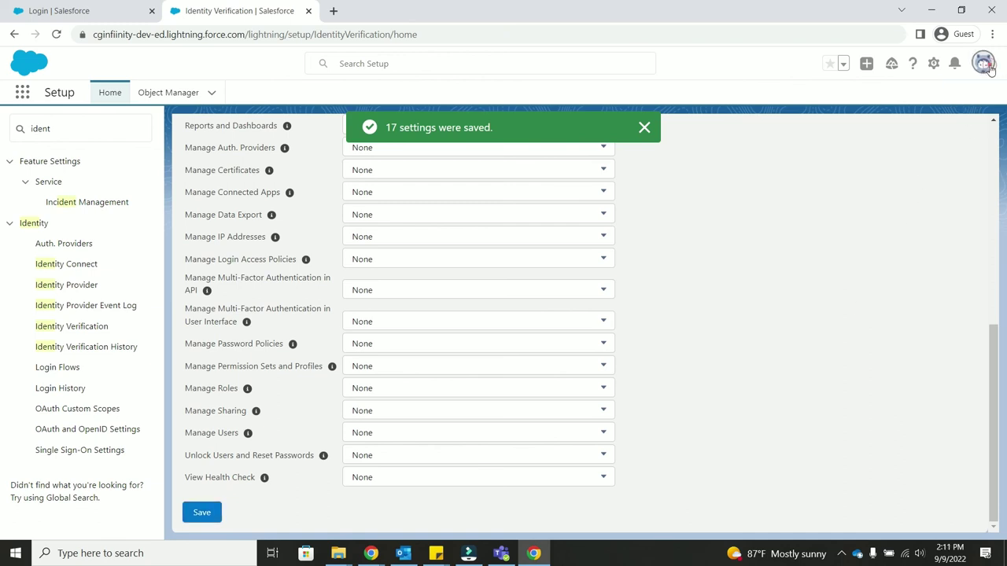